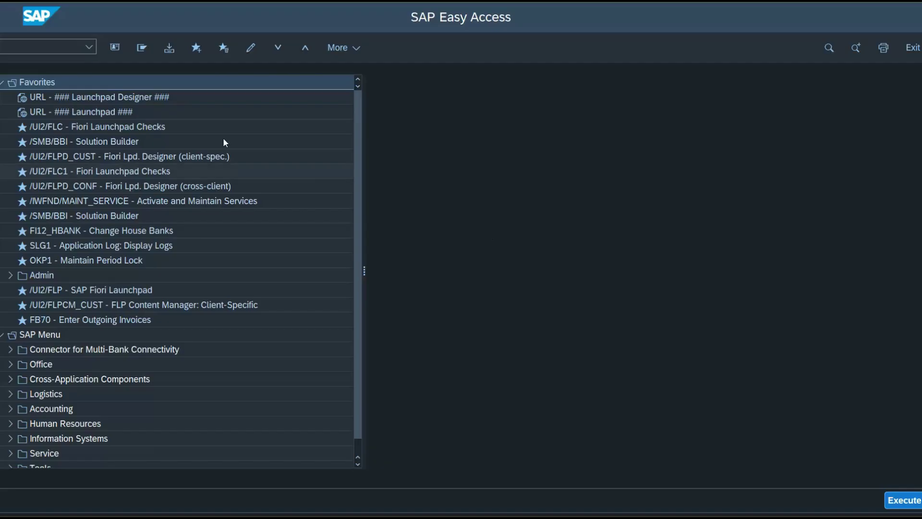
# Open the company code copy transaction EC01
pyautogui.click(57, 47)
pyautogui.write('EC01')
pyautogui.press('Return')
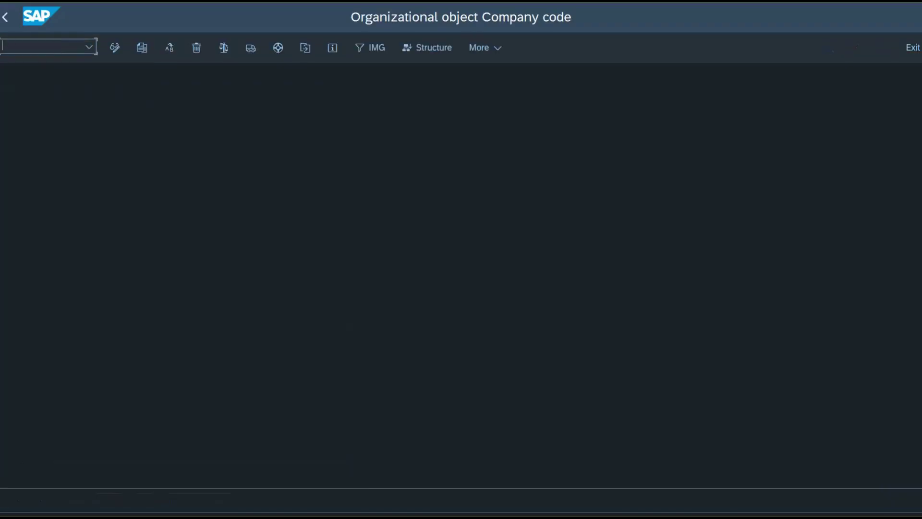
# Copy company code 1710 to the new company code AG01
pyautogui.click(141, 48)
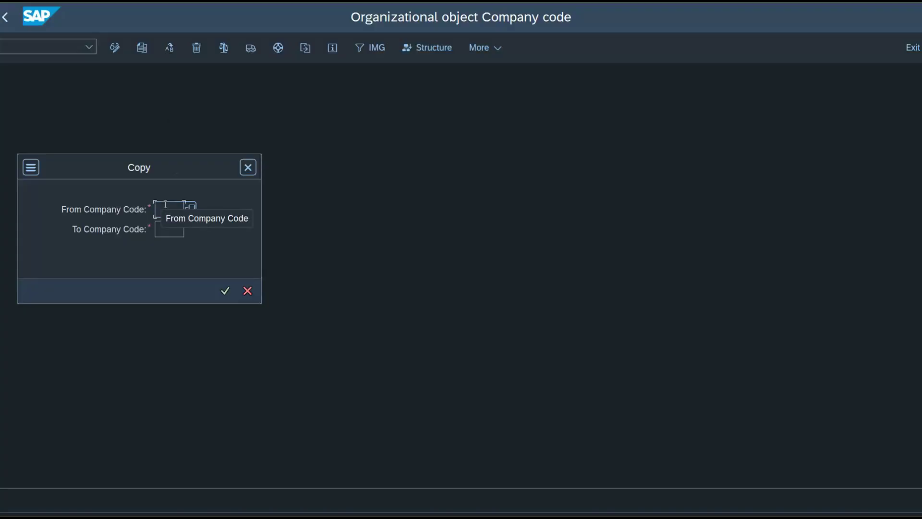
pyautogui.write('1710')
pyautogui.click(176, 229)
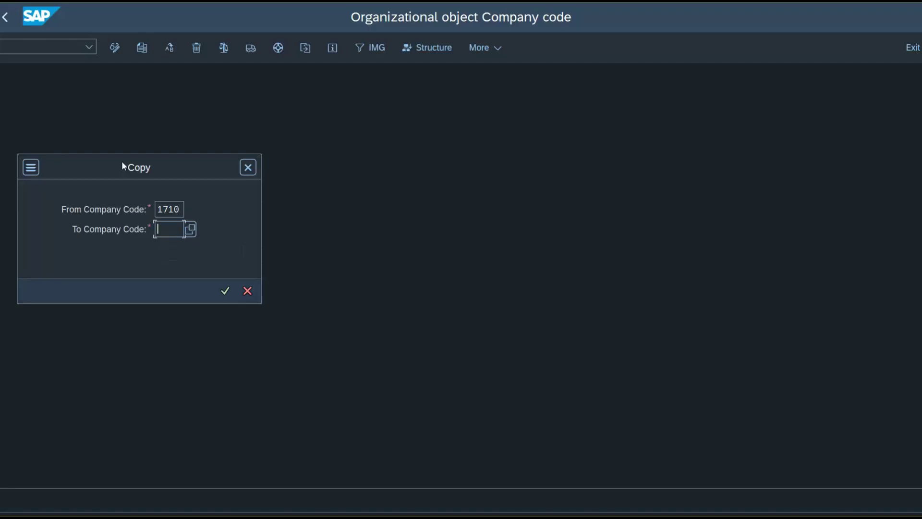
pyautogui.write('AG')
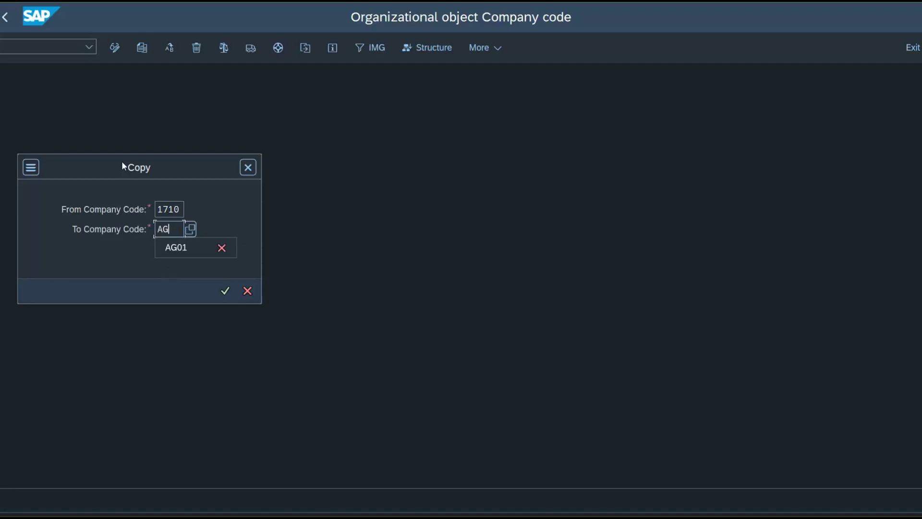
pyautogui.write('01')
pyautogui.press('Return')
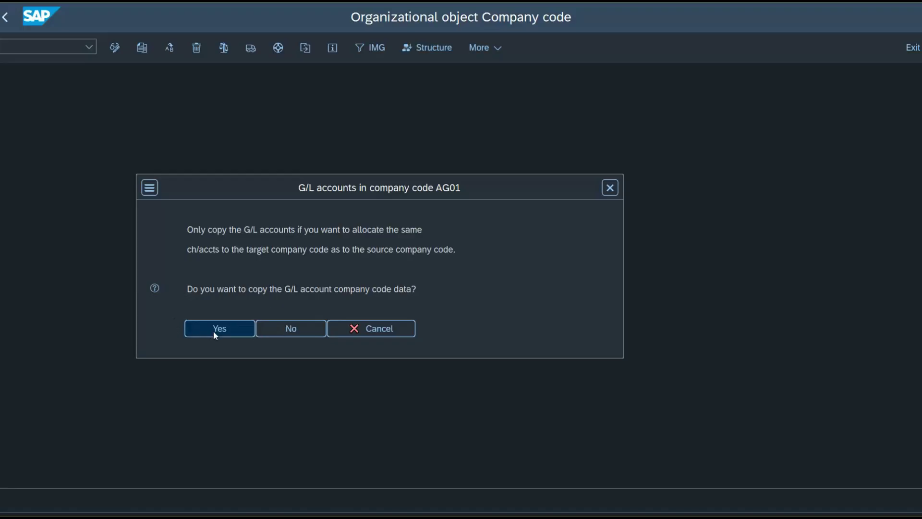
# Copy the G/L account data, skip the controlling area assignment, and keep USD as local currency
pyautogui.click(213, 330)
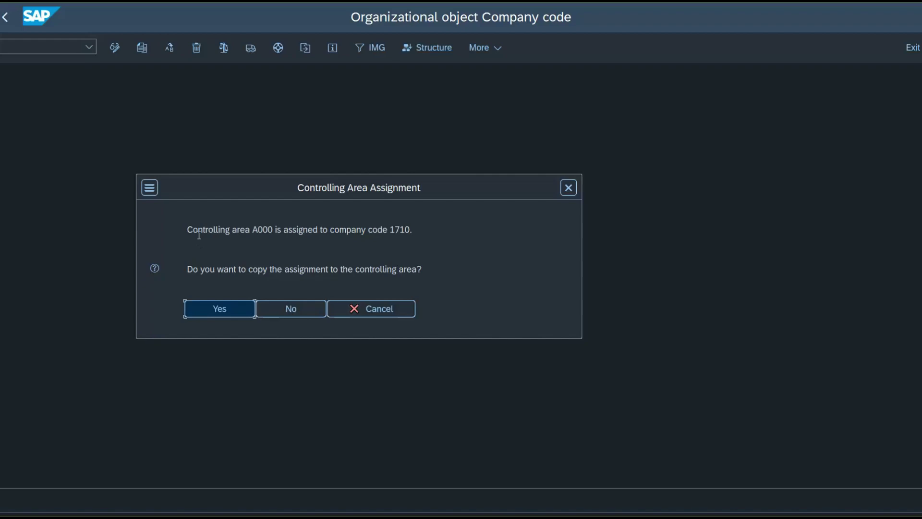
pyautogui.click(297, 308)
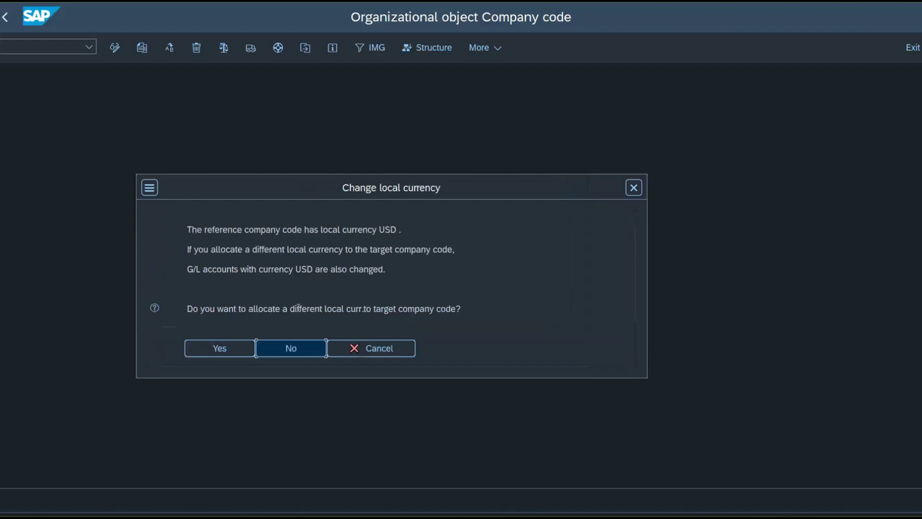
pyautogui.click(272, 353)
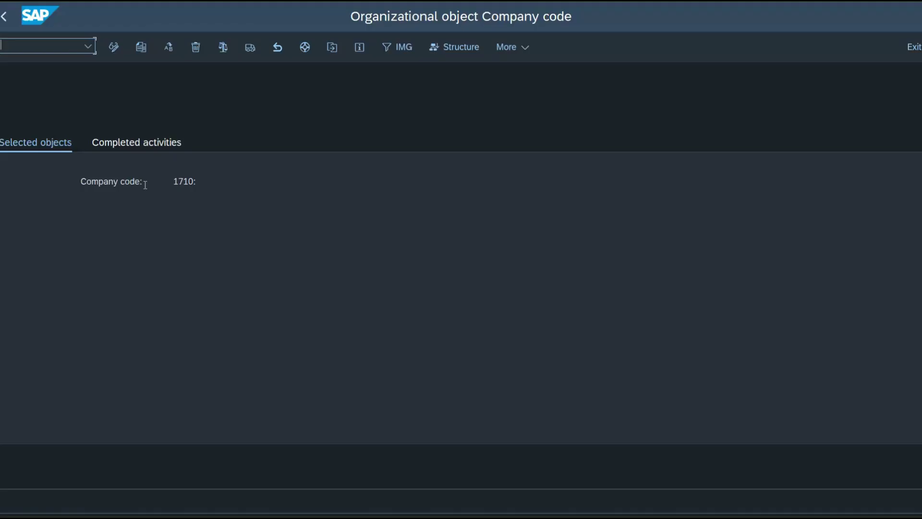
# In SIMG, go to Enterprise Structure > Definition > Financial Accounting and open Edit Company Code Data
pyautogui.write('/NSIMG')
pyautogui.press('Return')
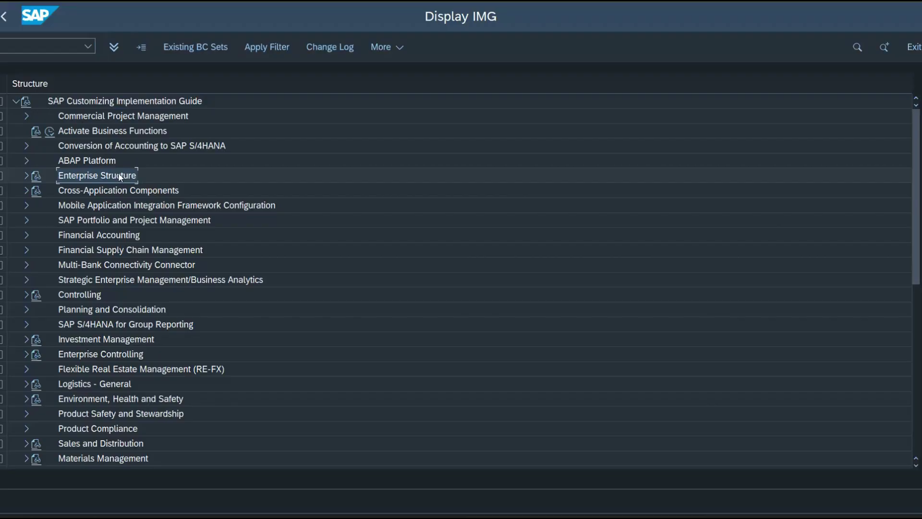
pyautogui.doubleClick(120, 177)
pyautogui.press('Down')
pyautogui.press('Right')
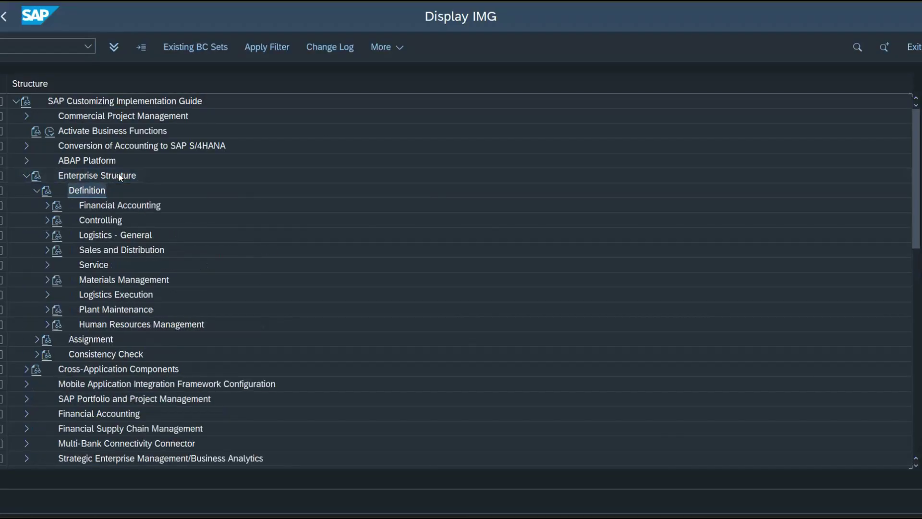
pyautogui.press('Down')
pyautogui.press('Right')
pyautogui.press('Down')
pyautogui.press('Down')
pyautogui.press('Down')
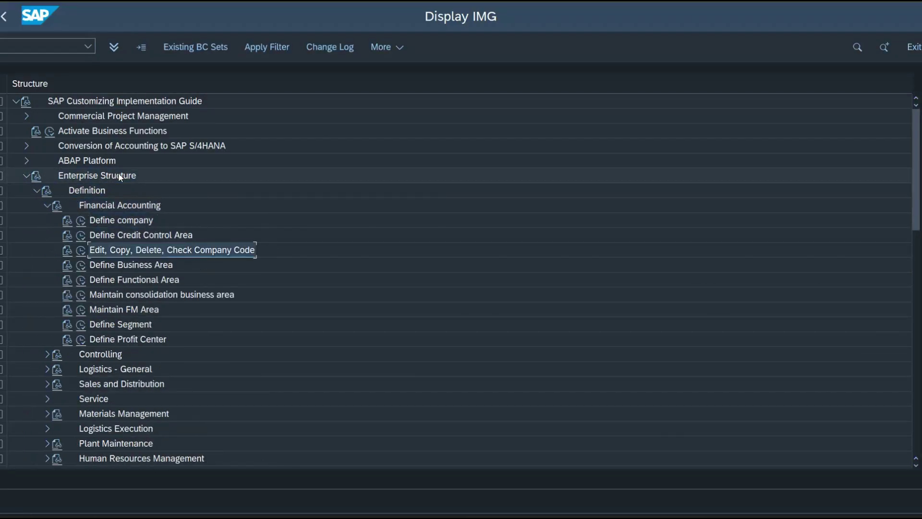
pyautogui.press('F2')
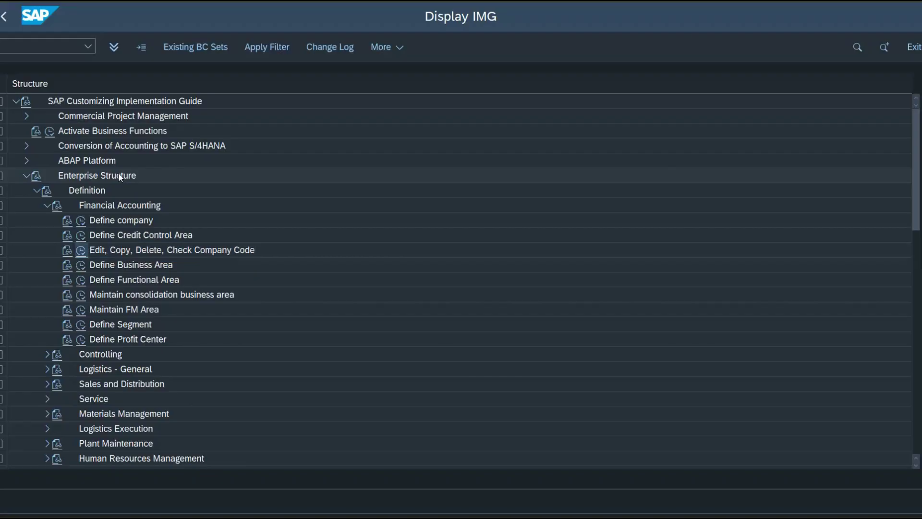
pyautogui.doubleClick(93, 142)
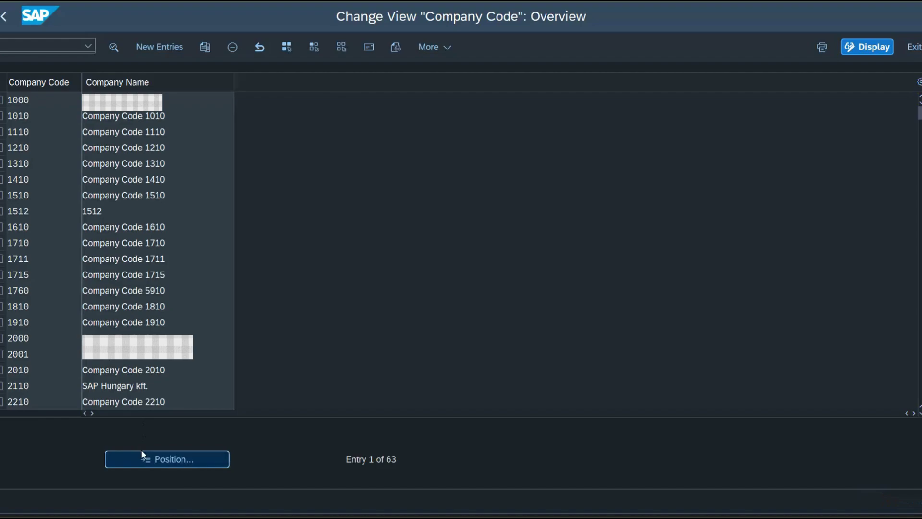
# Find company code AG01 in the table and open its details
pyautogui.click(141, 452)
pyautogui.write('AG')
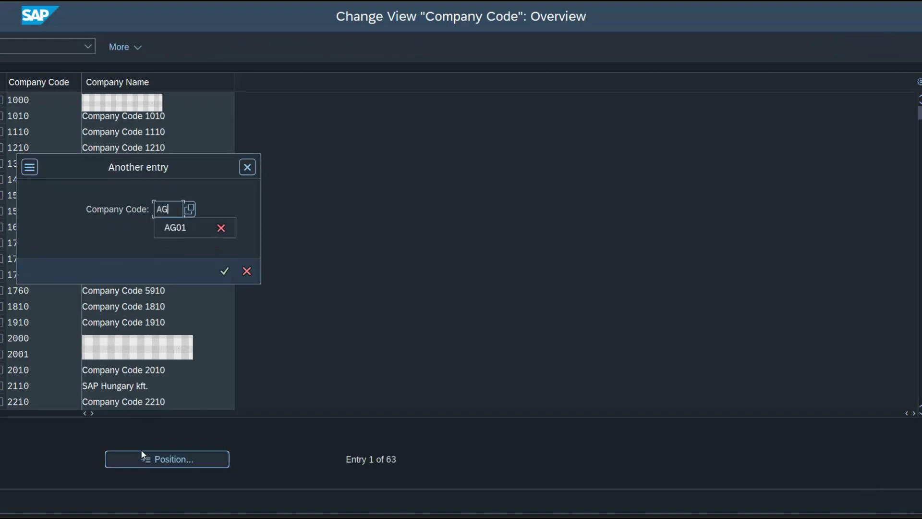
pyautogui.write('01')
pyautogui.press('Return')
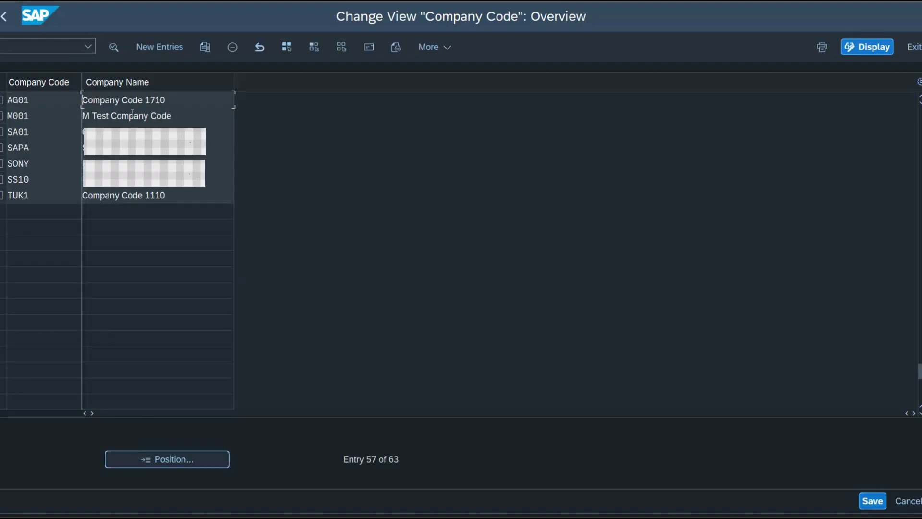
pyautogui.doubleClick(138, 102)
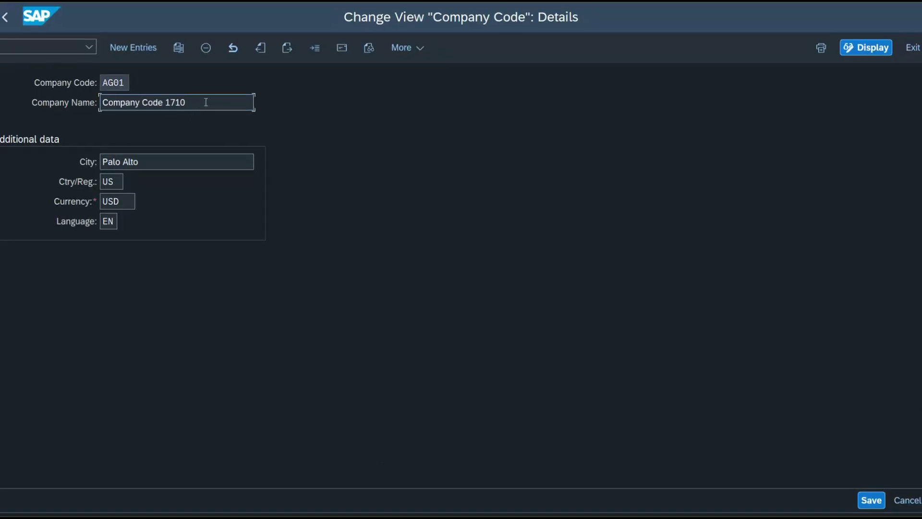
# Rename the company to 'Abdallah Group' and set the city to Cairo
pyautogui.moveTo(206, 102); pyautogui.dragTo(102, 103)
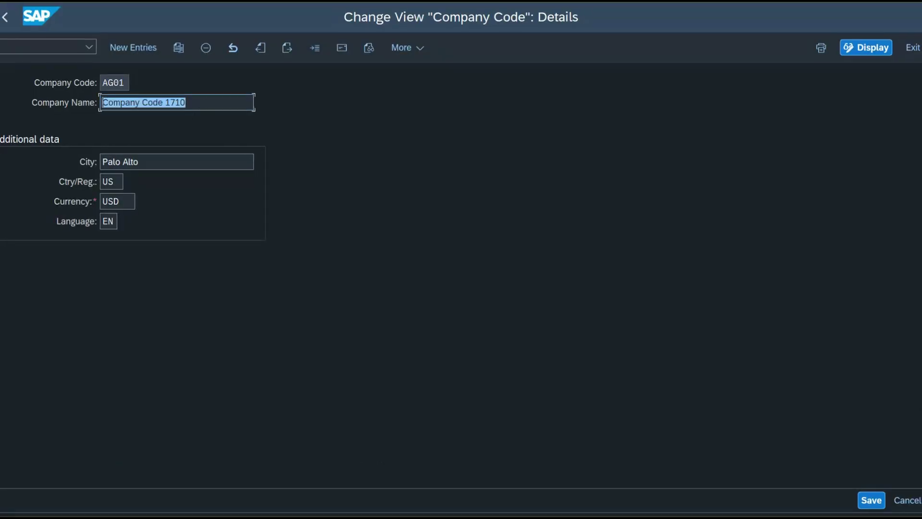
pyautogui.write('Abda')
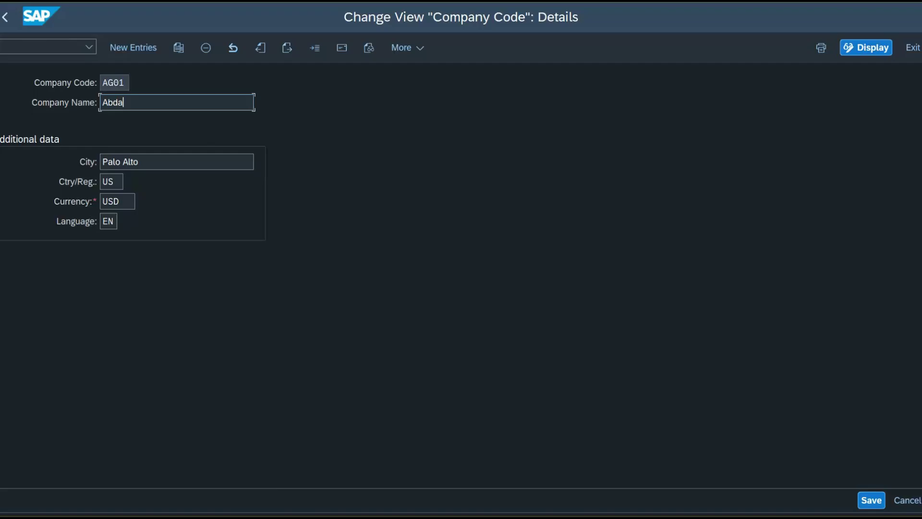
pyautogui.write('llah Group')
pyautogui.moveTo(102, 161); pyautogui.dragTo(143, 162)
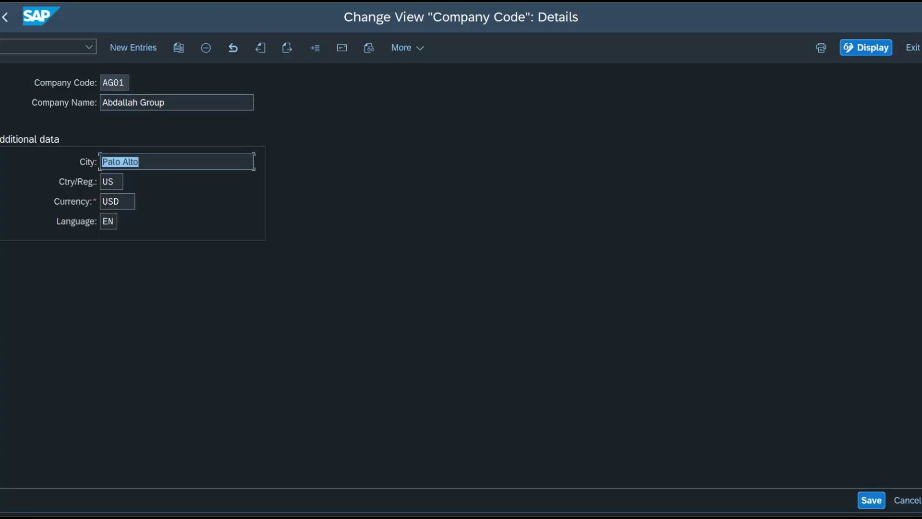
pyautogui.write('Cairo')
# Set country EG and currency United States Dollar (USD), then save AG01
pyautogui.press('Tab')
pyautogui.write('eg')
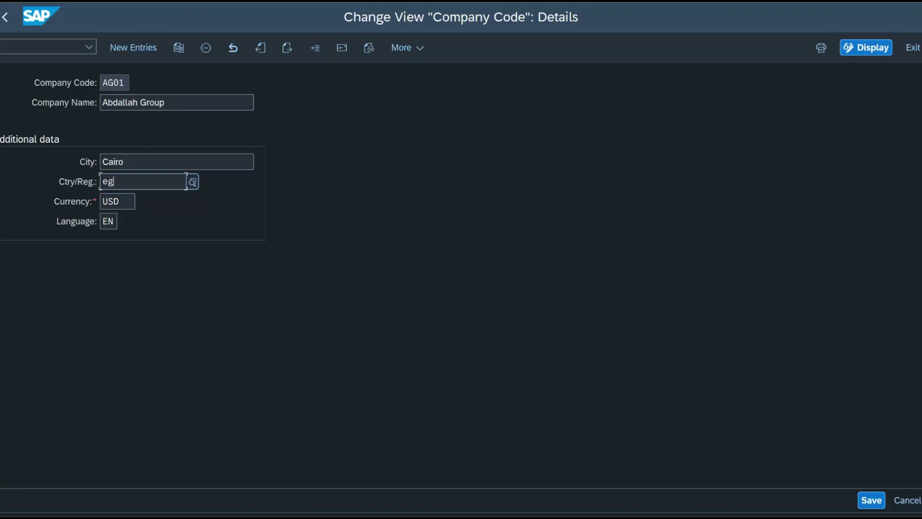
pyautogui.hotkey('ctrl', 'z')
pyautogui.write('eg')
pyautogui.doubleClick(121, 202)
pyautogui.press('Delete')
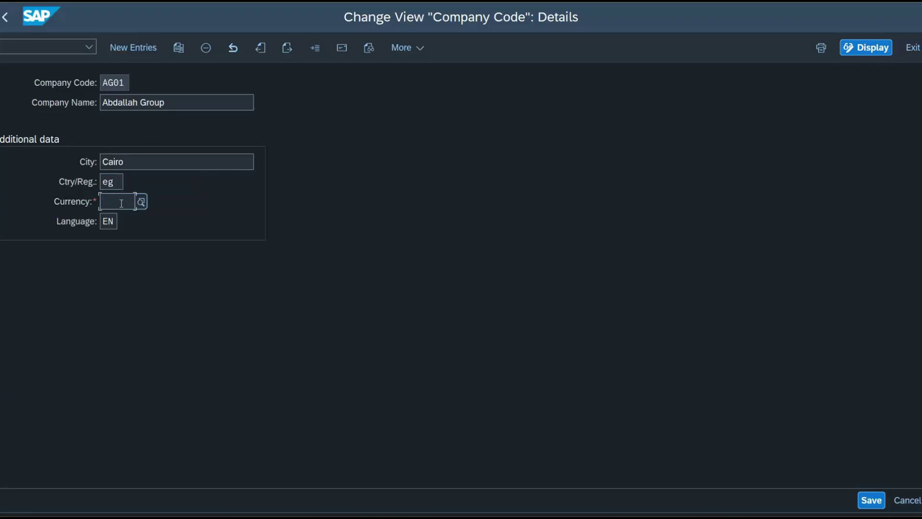
pyautogui.write('USD')
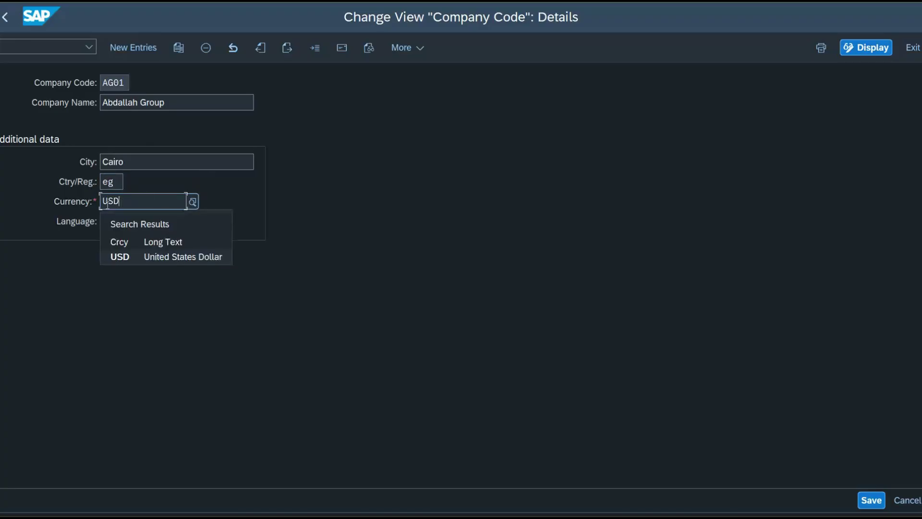
pyautogui.click(185, 256)
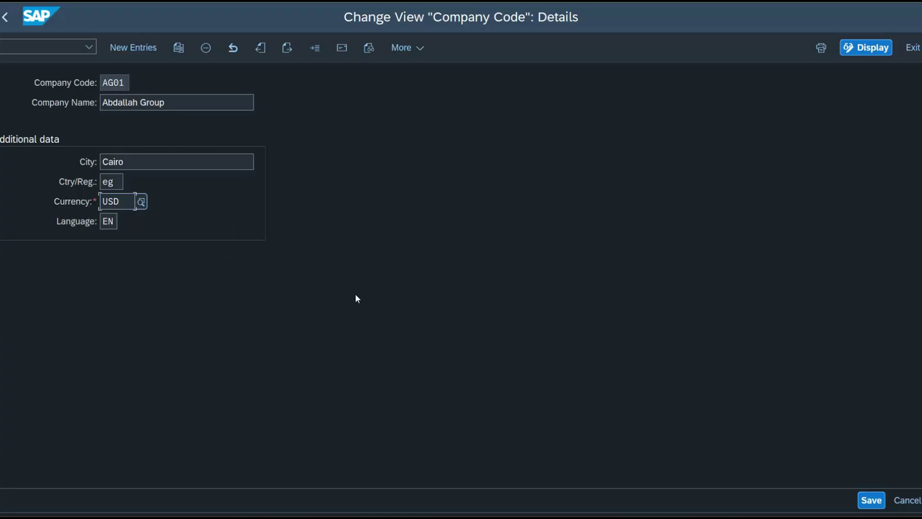
pyautogui.click(871, 499)
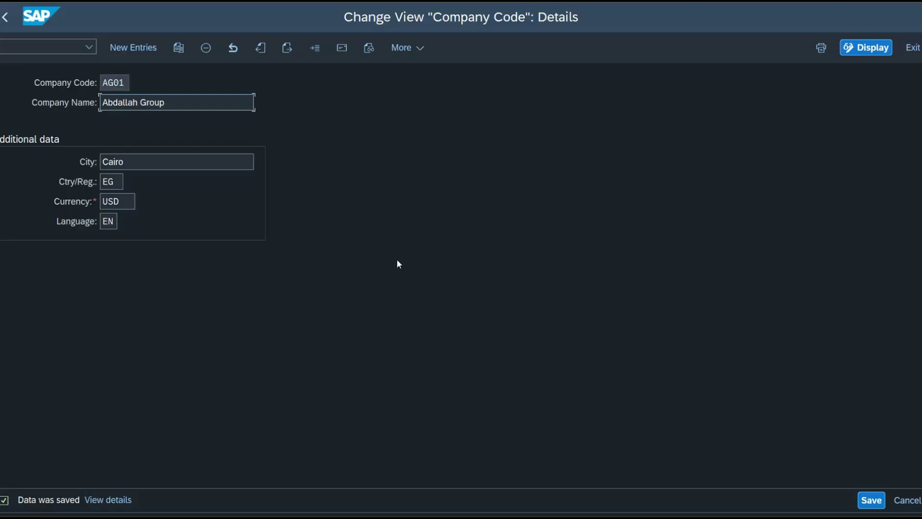
# Back in the IMG, run Assignment > Controlling > Assign company code to controlling area
pyautogui.click(12, 22)
pyautogui.click(9, 21)
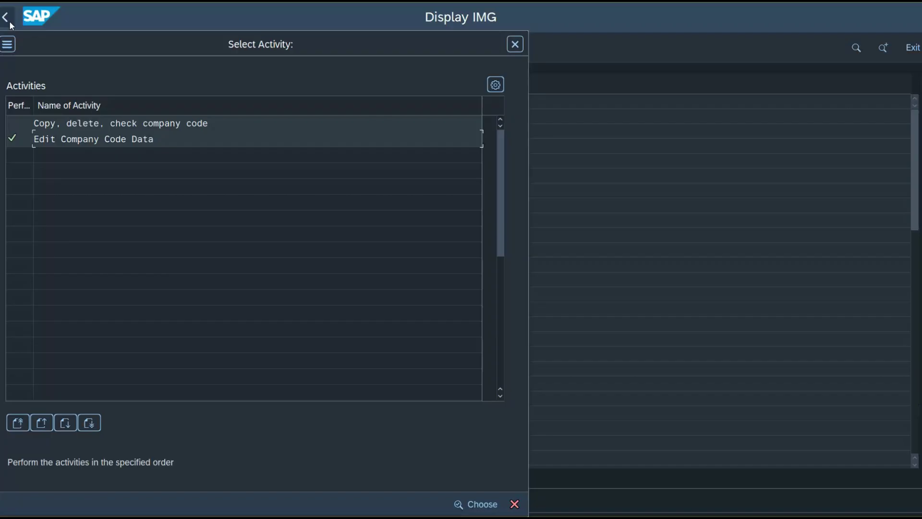
pyautogui.click(514, 43)
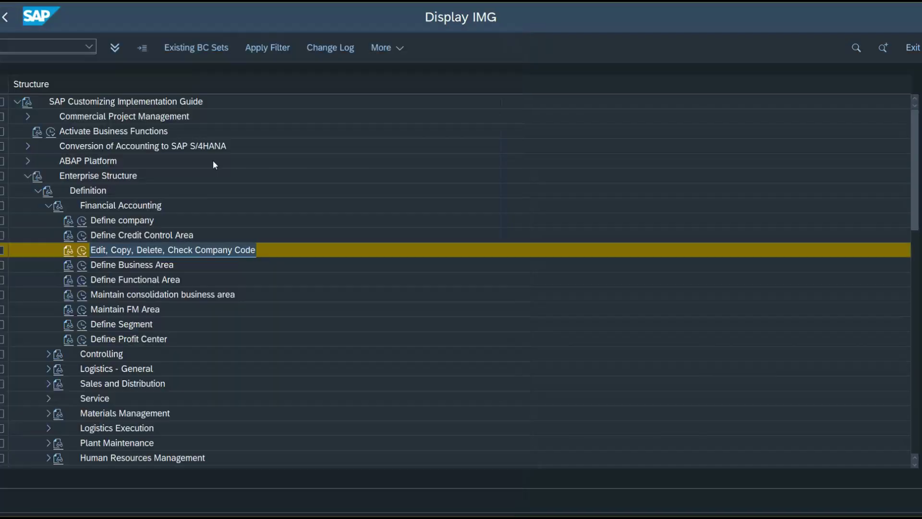
pyautogui.click(48, 206)
pyautogui.click(37, 191)
pyautogui.click(109, 176)
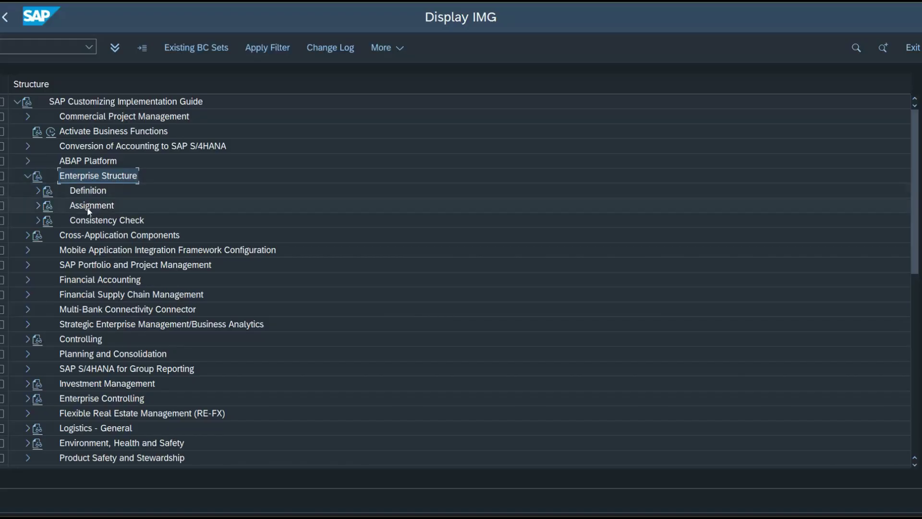
pyautogui.click(38, 206)
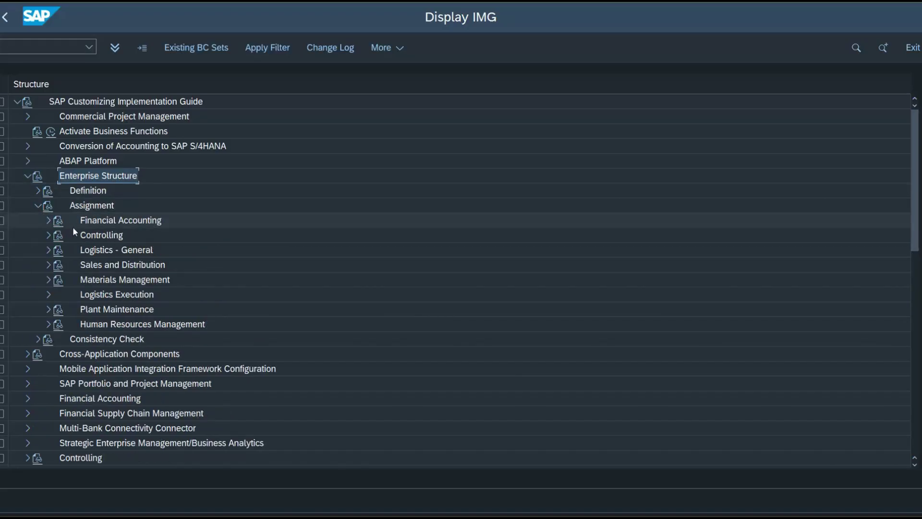
pyautogui.click(48, 236)
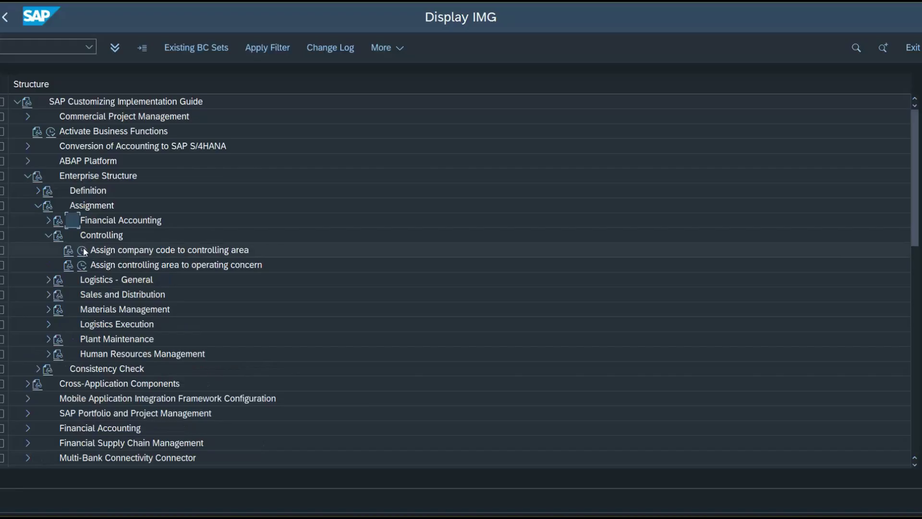
pyautogui.click(83, 250)
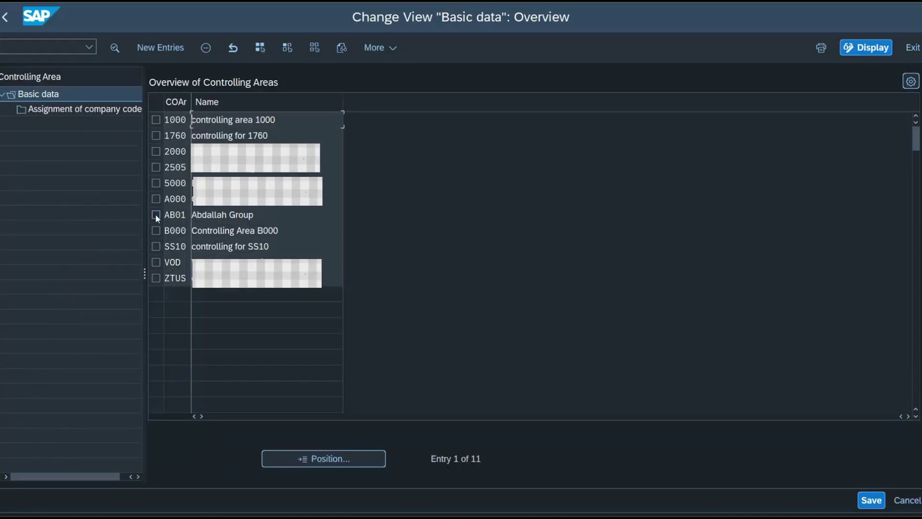
# Add company code AG01 as a new assignment under controlling area AB01
pyautogui.click(156, 214)
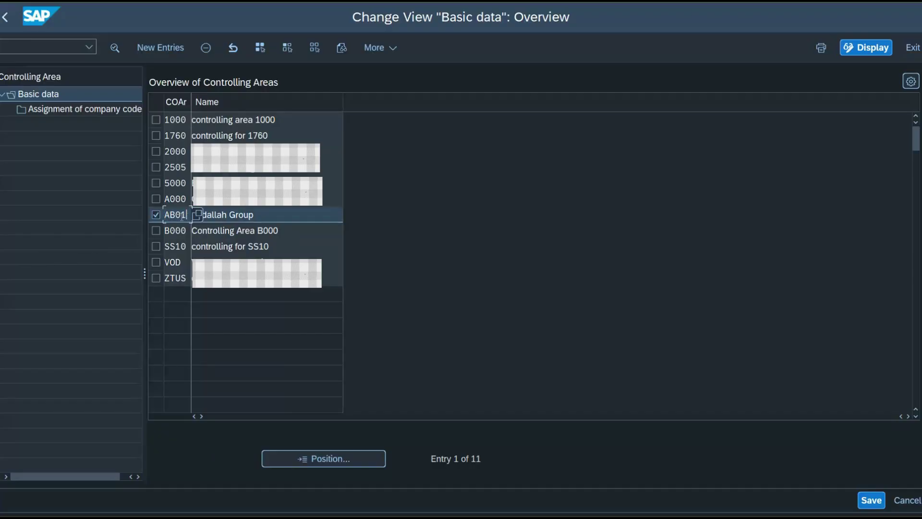
pyautogui.doubleClick(63, 112)
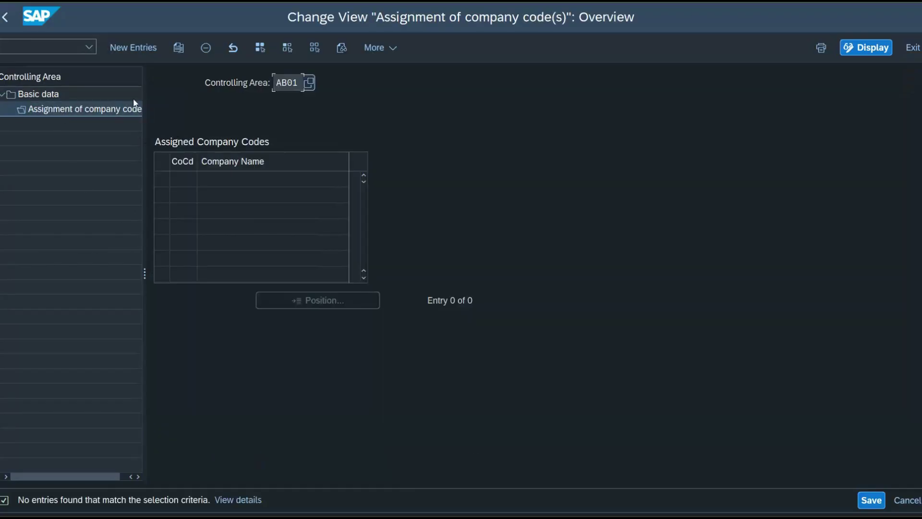
pyautogui.click(134, 47)
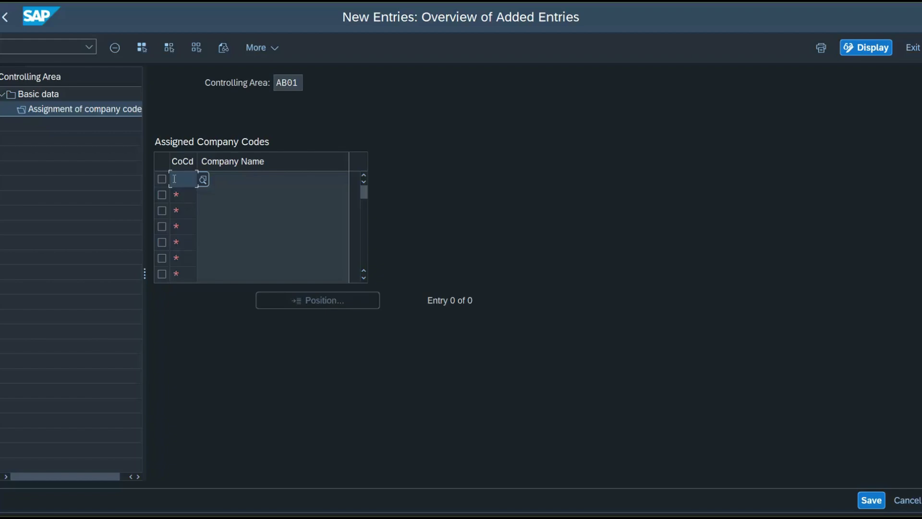
pyautogui.write('AG01')
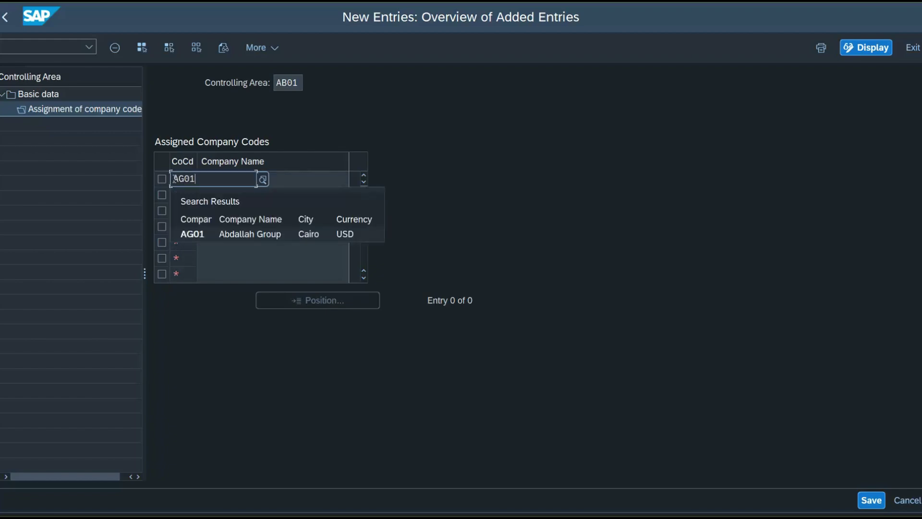
pyautogui.press('Return')
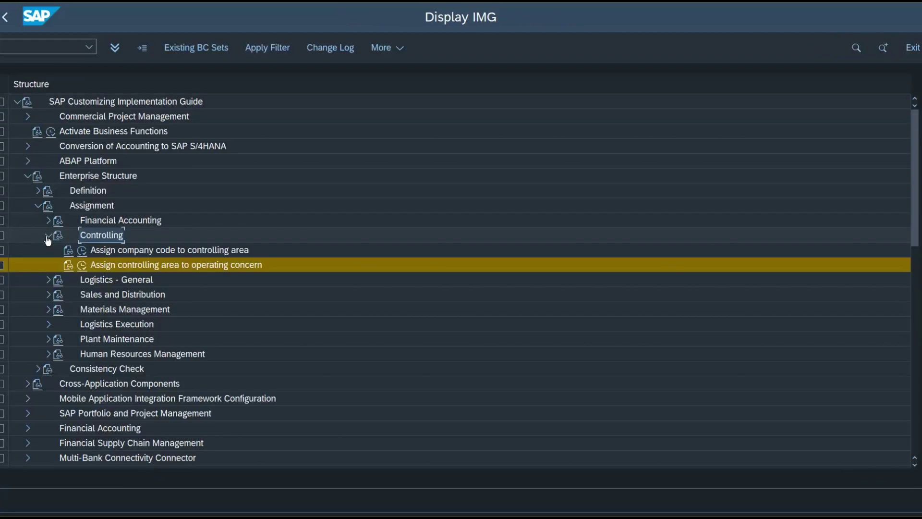
# Enter operating concern Z001 for controlling area AB01 and save
pyautogui.click(82, 266)
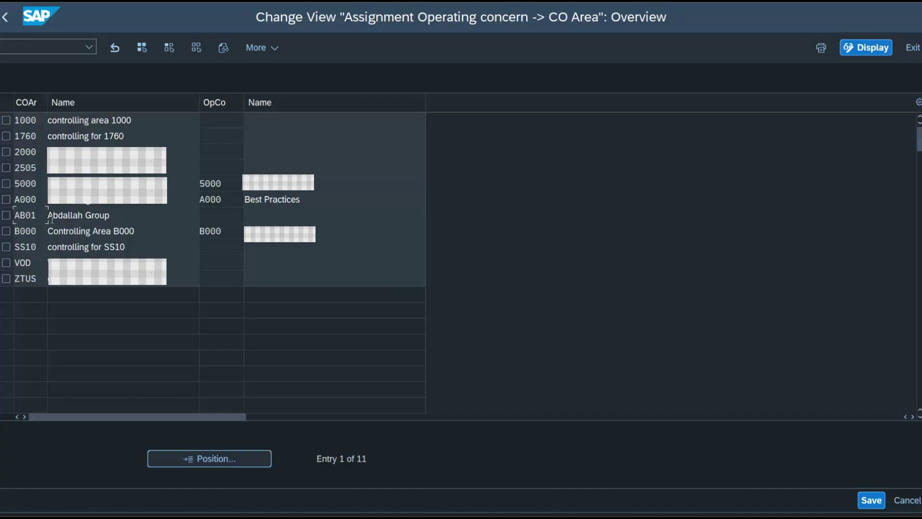
pyautogui.click(218, 214)
pyautogui.write('Z001')
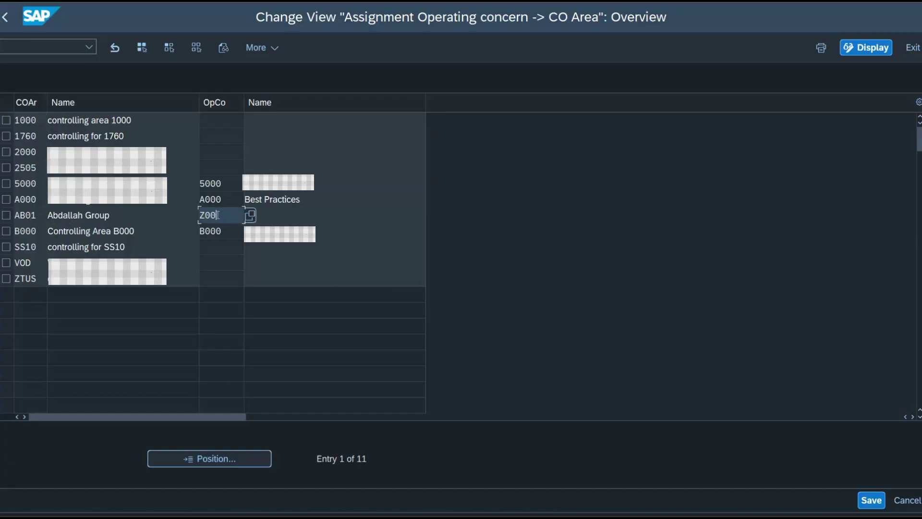
pyautogui.press('Return')
pyautogui.click(316, 215)
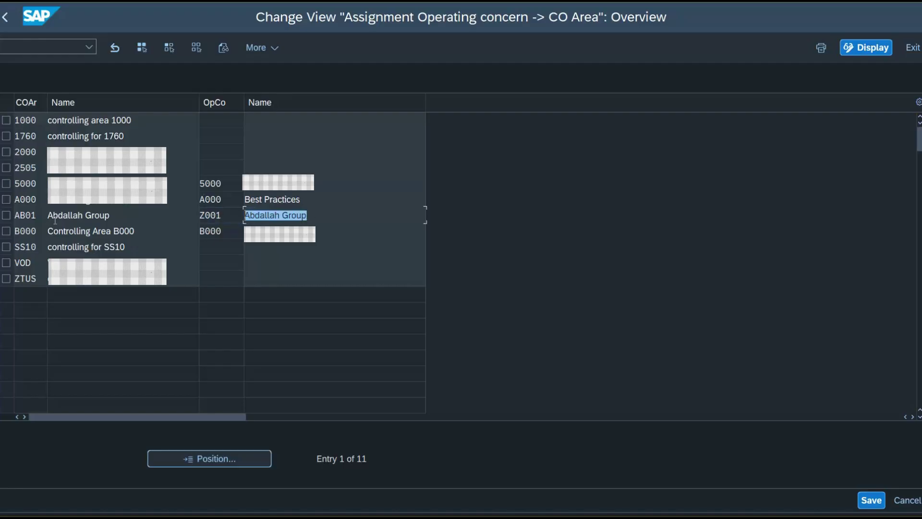
pyautogui.click(866, 508)
pyautogui.click(6, 18)
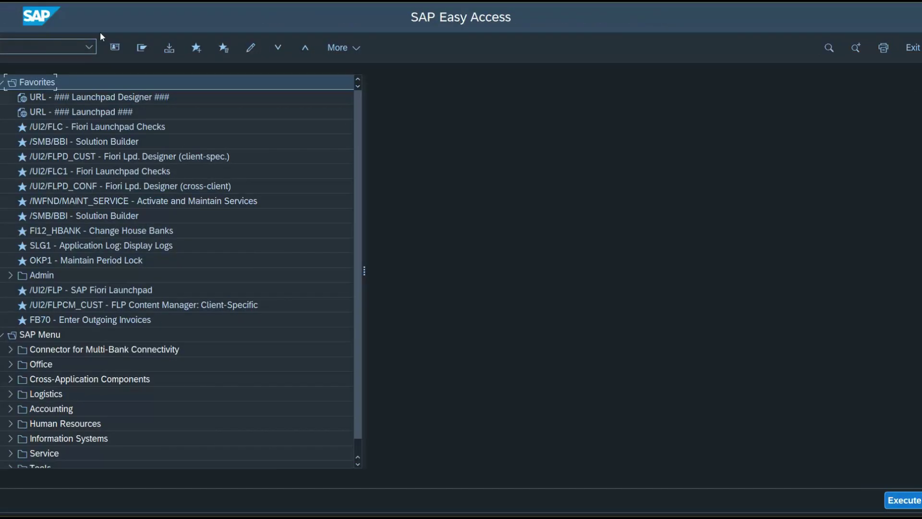